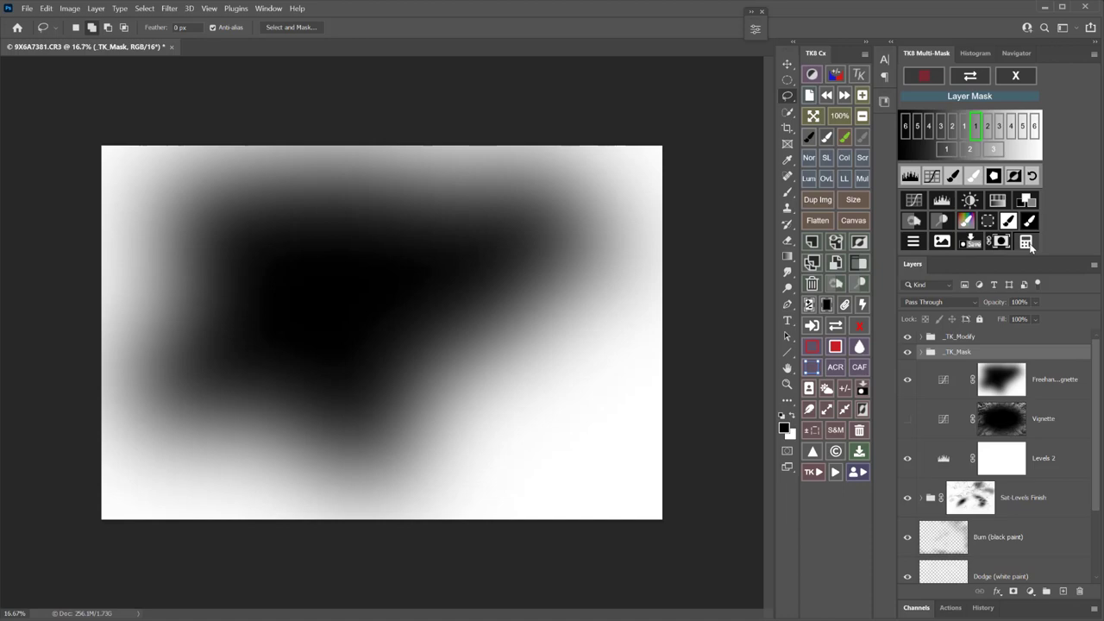
# Step: Subtract the zone 3 Darks luminosity mask from the vignette mask in TK8 Multi-Mask
pyautogui.click(1027, 243)
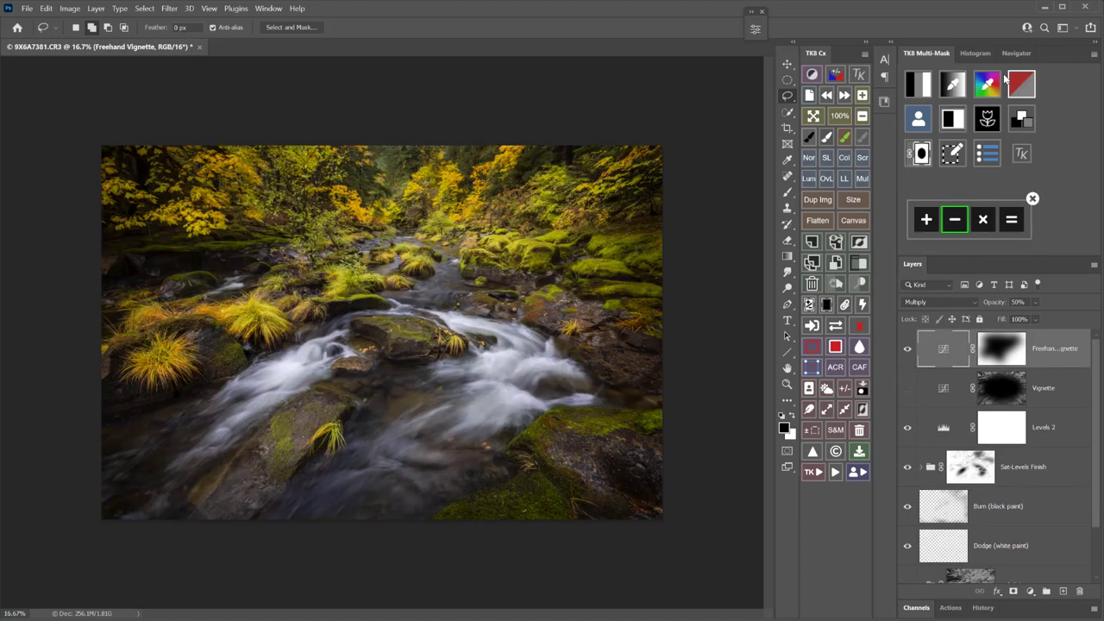
pyautogui.click(924, 76)
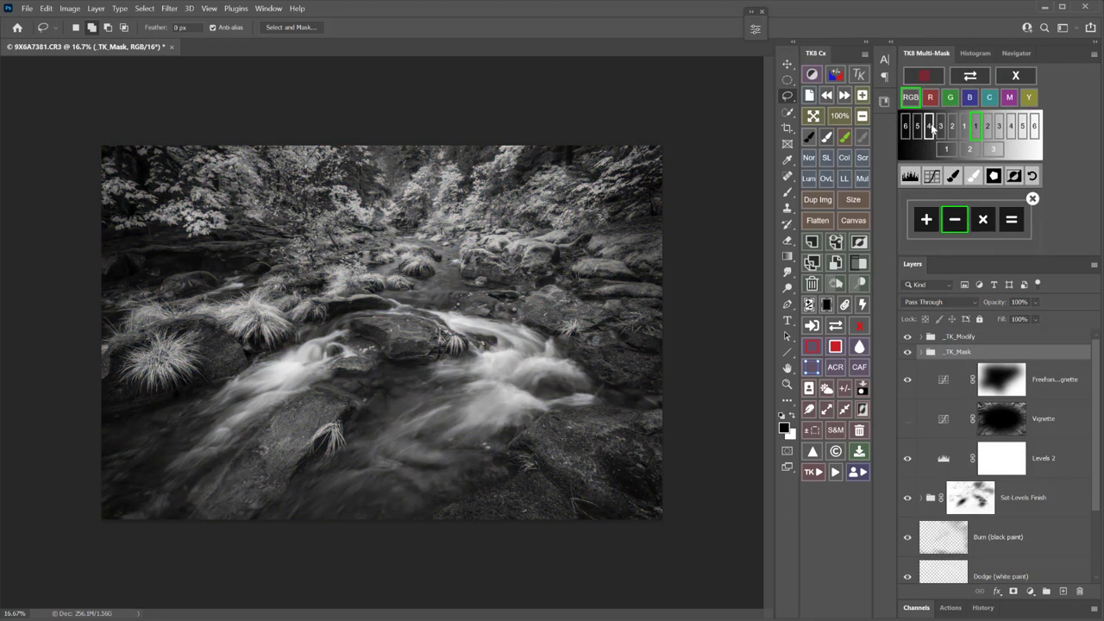
pyautogui.click(941, 127)
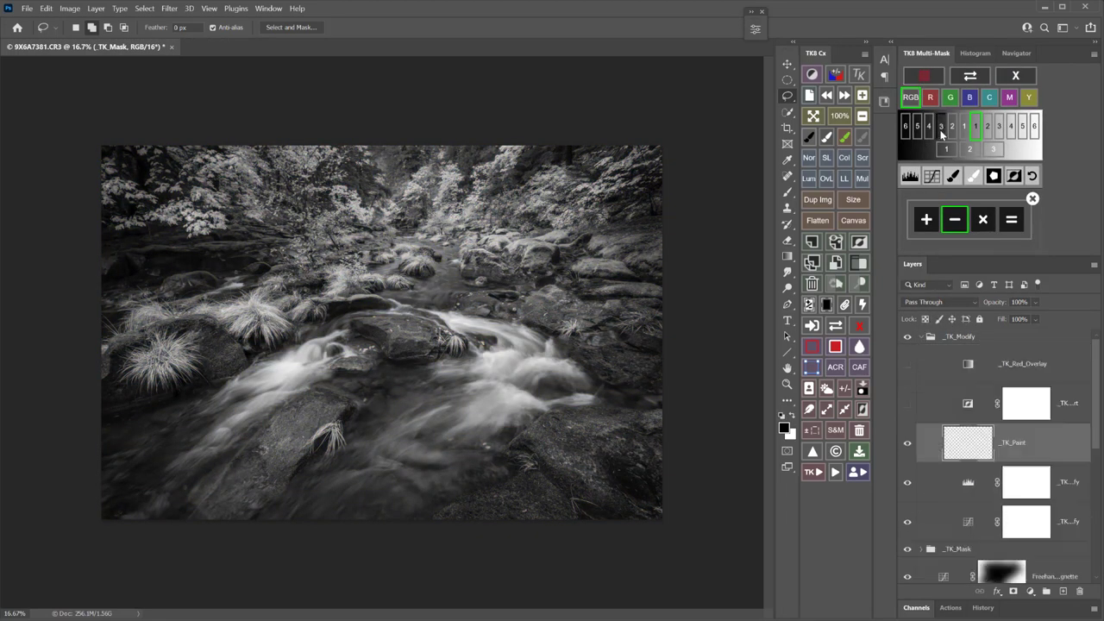
pyautogui.click(1012, 221)
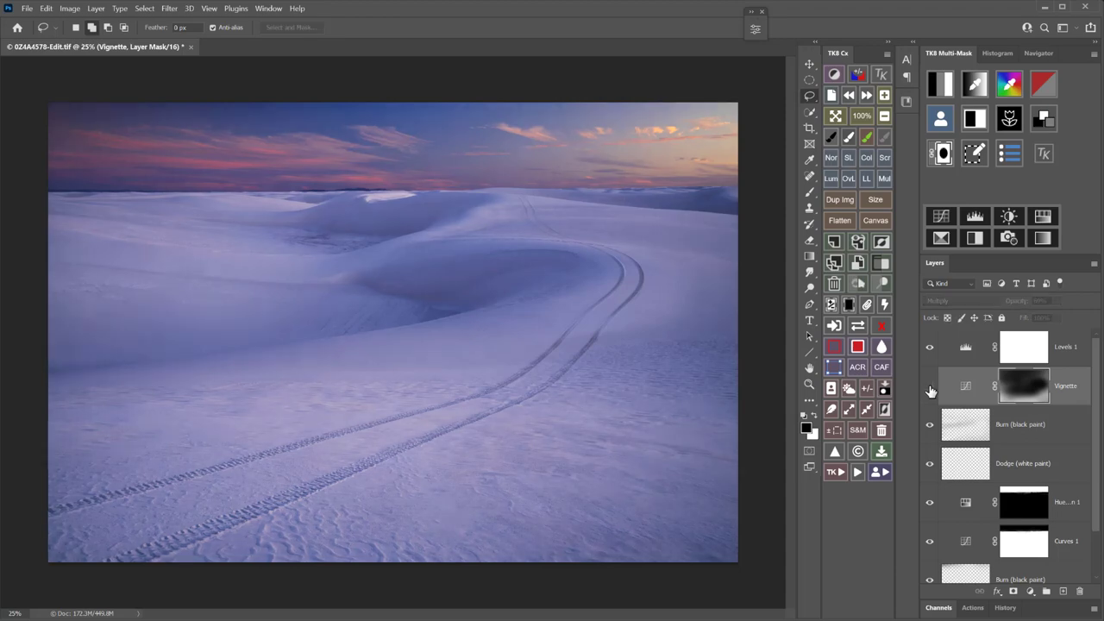
# Step: Hide and re-show the dune photo's Vignette layer to compare it with and without the vignette
pyautogui.click(929, 385)
pyautogui.click(929, 388)
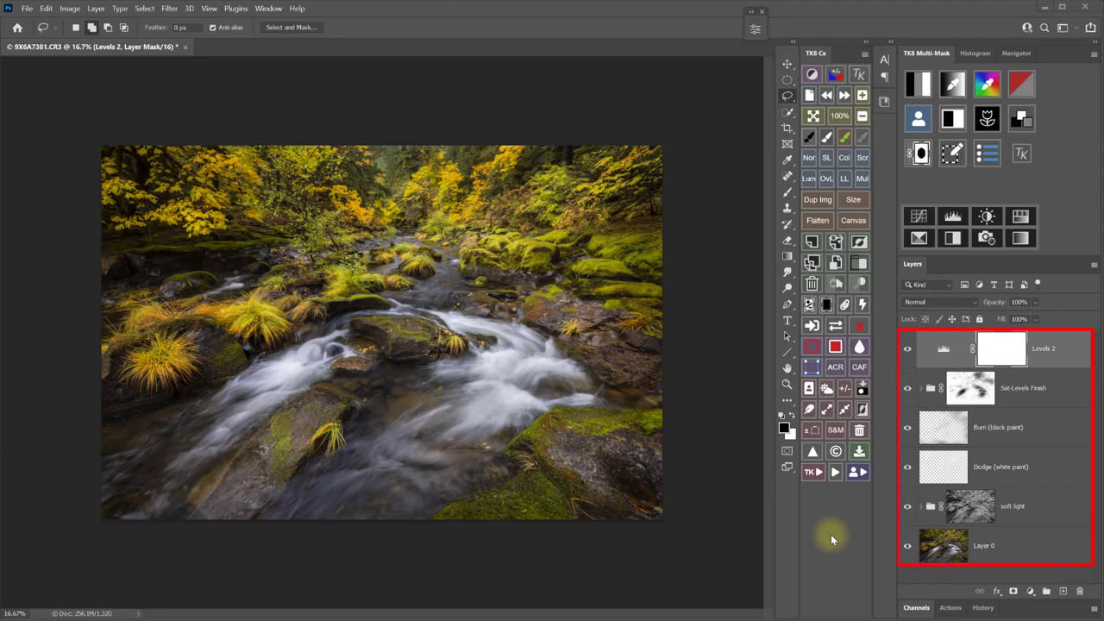
# Step: Run the TK8 Vignette action on the forest stream photo, accepting its Gaussian Blur radius
pyautogui.click(815, 474)
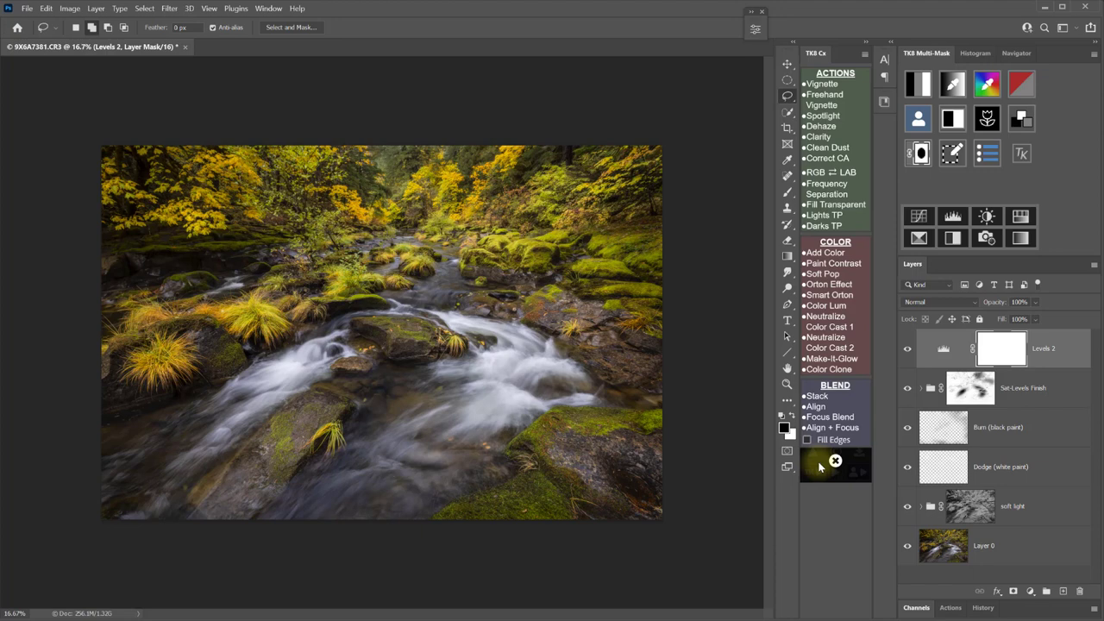
pyautogui.click(829, 86)
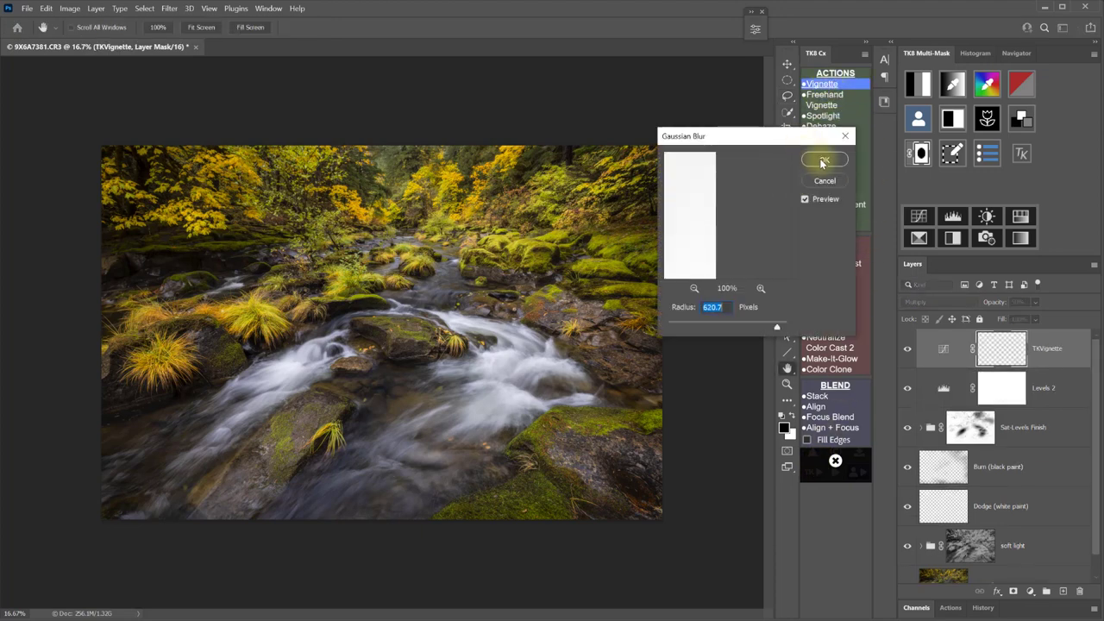
pyautogui.click(823, 161)
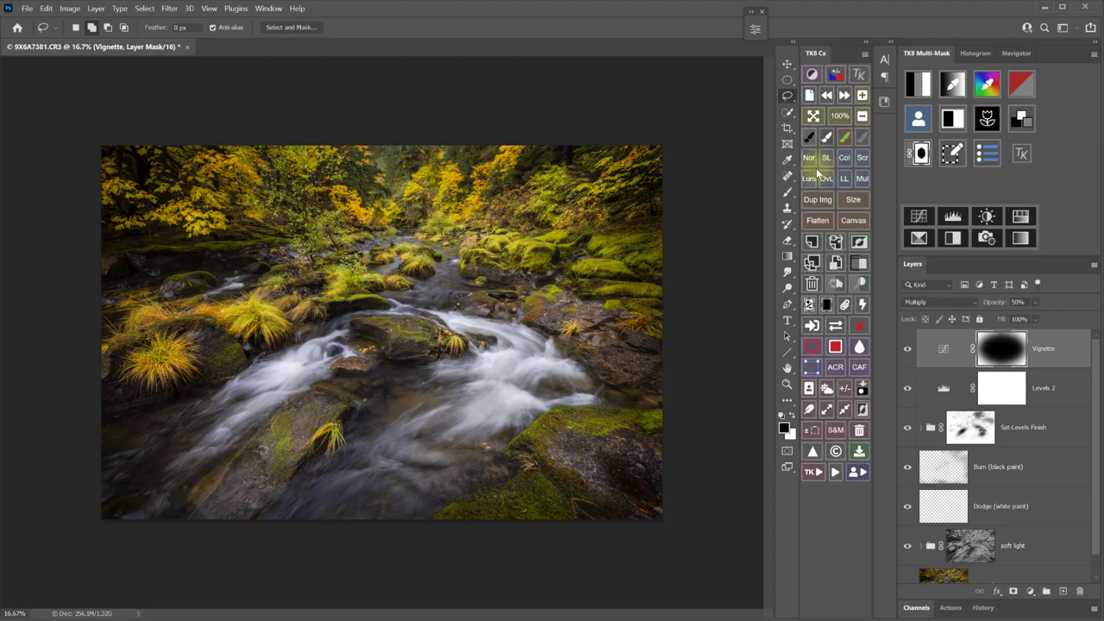
# Step: Toggle the new Vignette layer off and on twice to compare before and after
pyautogui.click(907, 349)
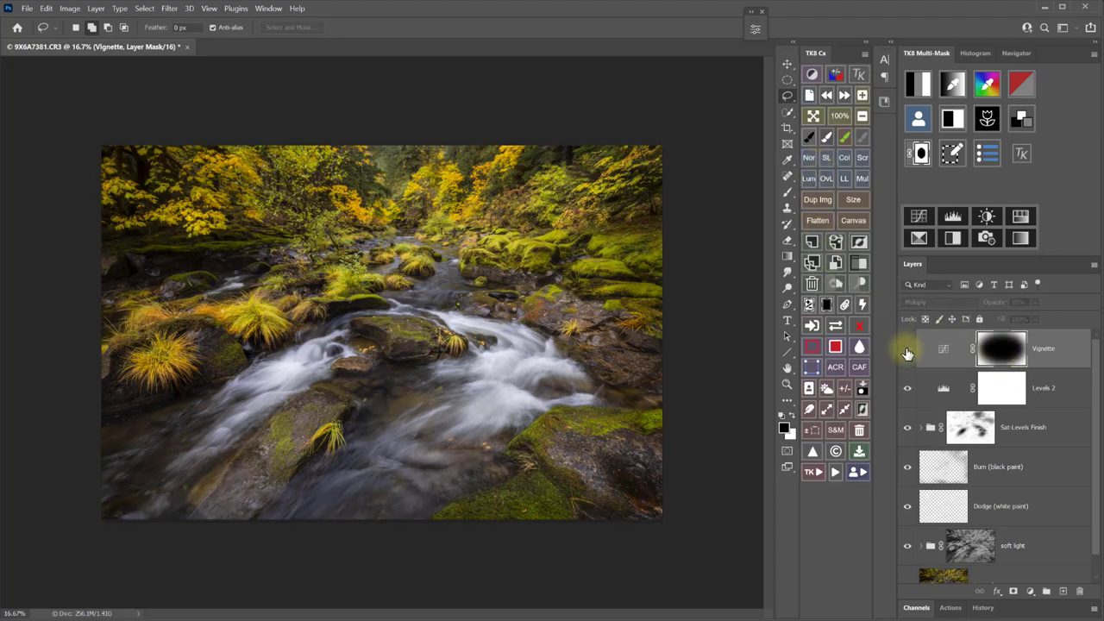
pyautogui.click(907, 350)
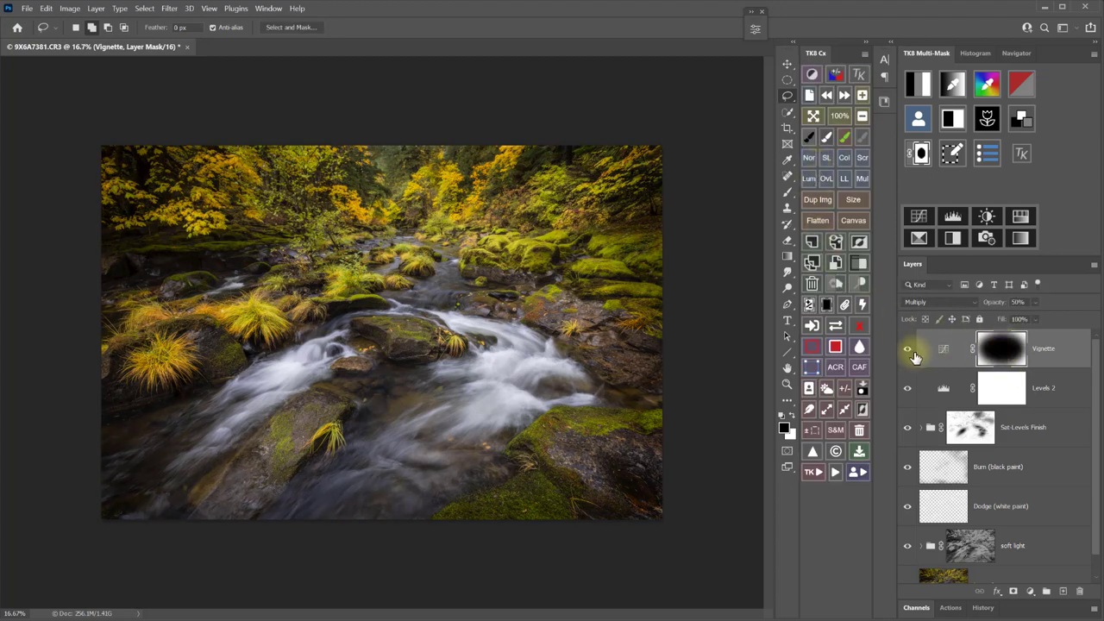
pyautogui.click(906, 349)
pyautogui.click(906, 349)
# Step: Compare the Vignette layer once more, then show its elliptical layer mask full-canvas in Multi-Mask
pyautogui.click(912, 352)
pyautogui.click(911, 352)
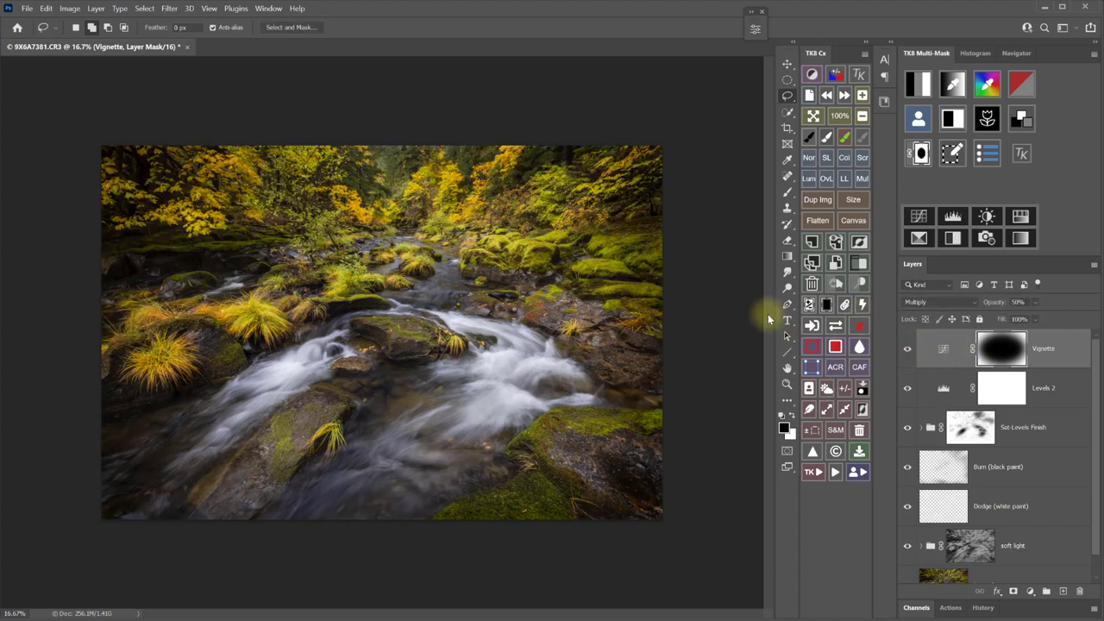
pyautogui.click(923, 121)
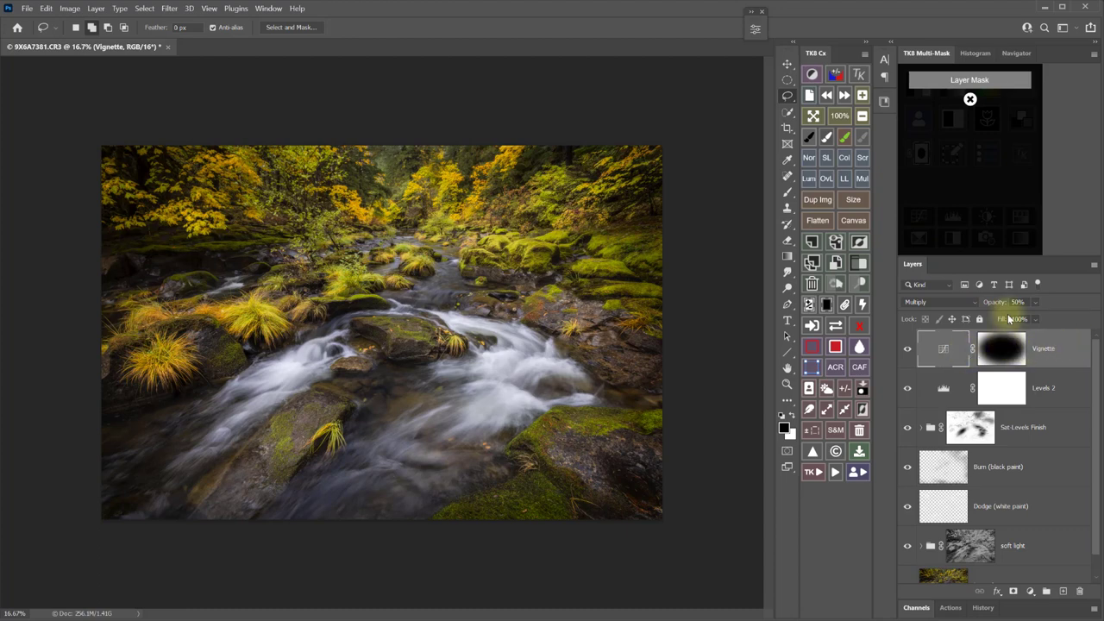
pyautogui.click(969, 84)
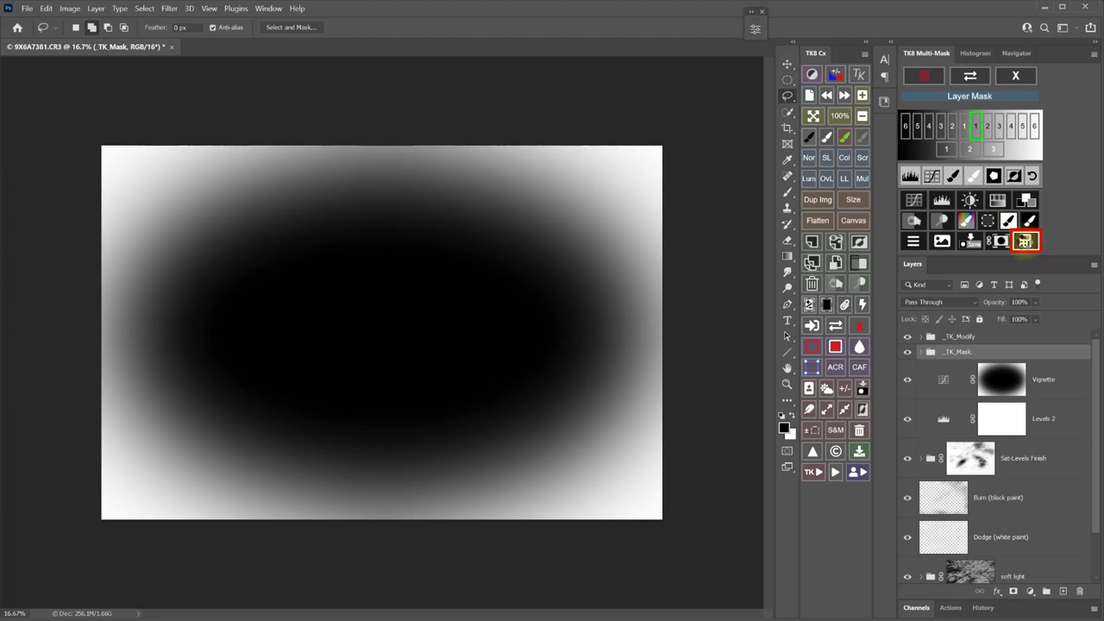
# Step: Set subtraction and preview the zone 3 Darks luminosity mask, briefly trying zone 4
pyautogui.click(1024, 241)
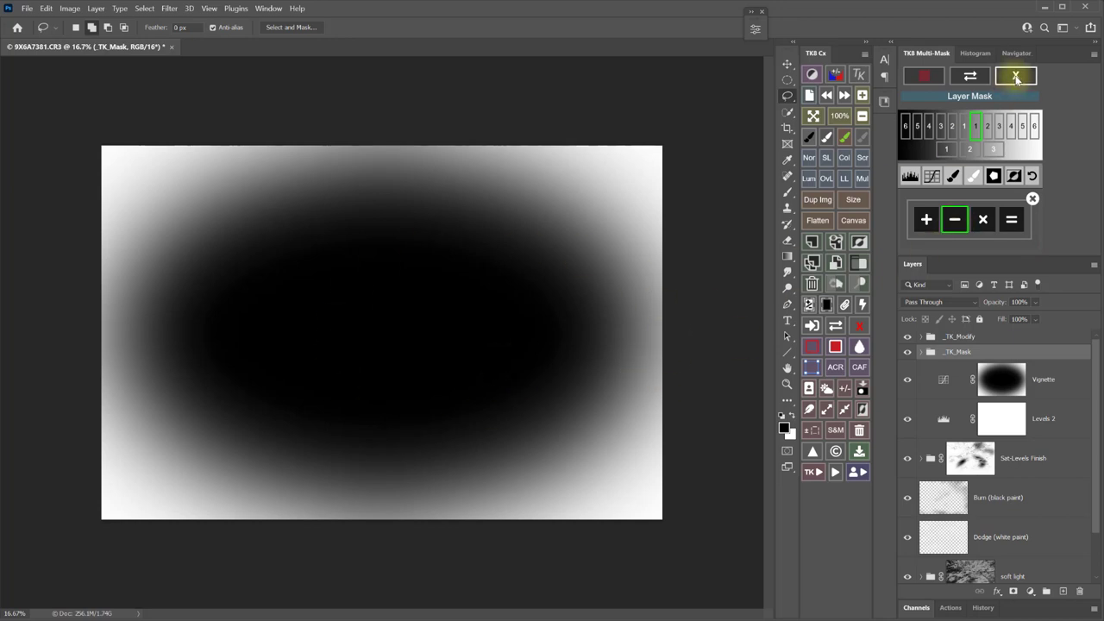
pyautogui.click(1016, 78)
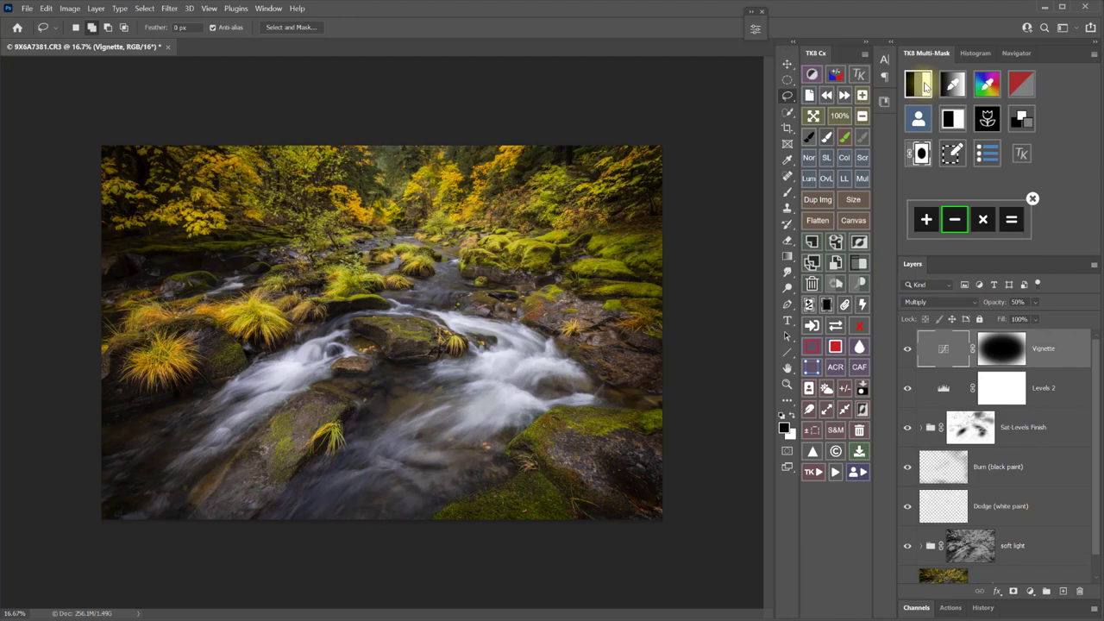
pyautogui.click(921, 85)
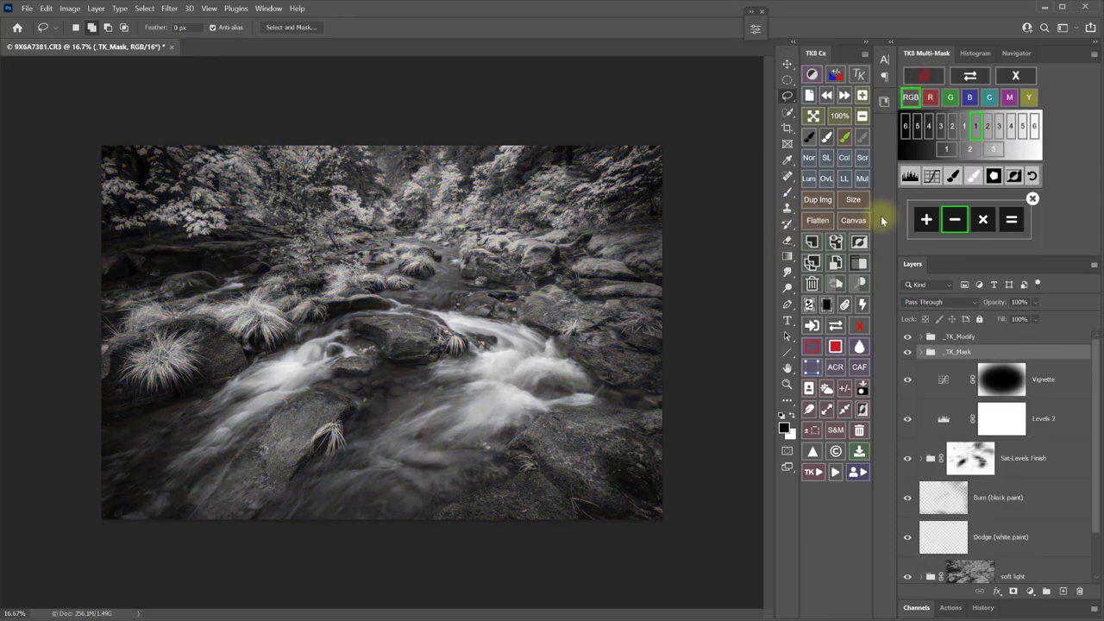
pyautogui.click(941, 126)
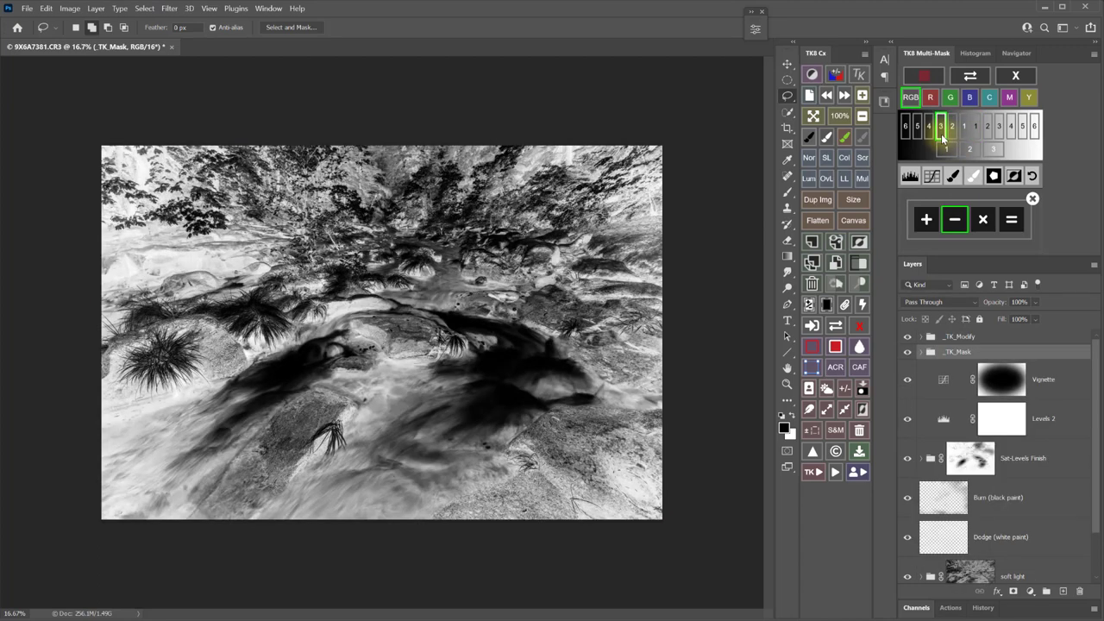
pyautogui.click(928, 131)
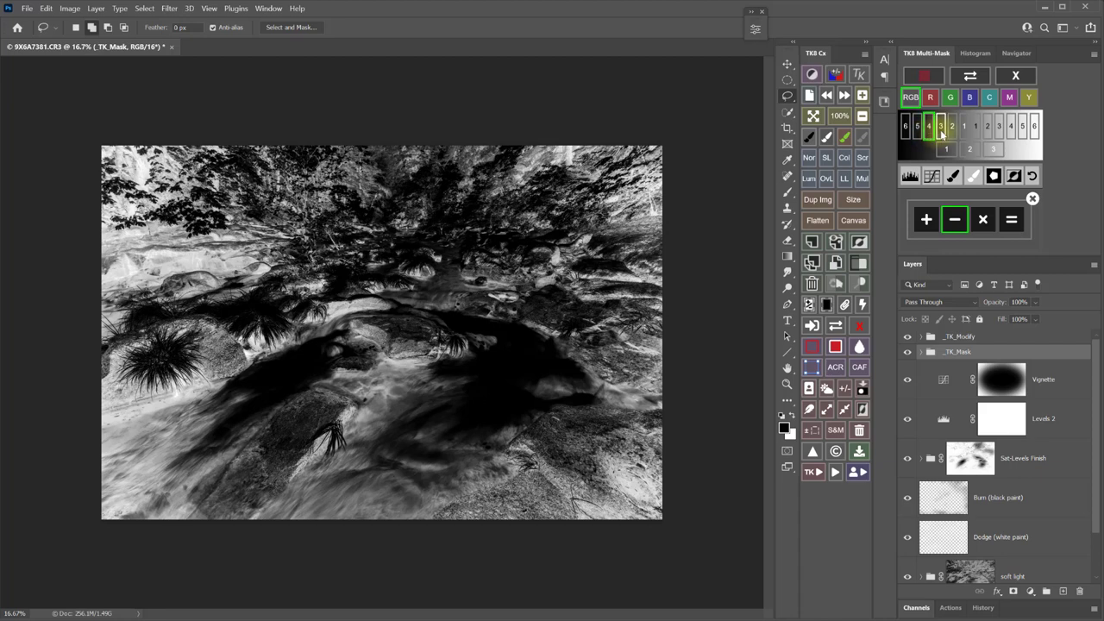
pyautogui.click(941, 129)
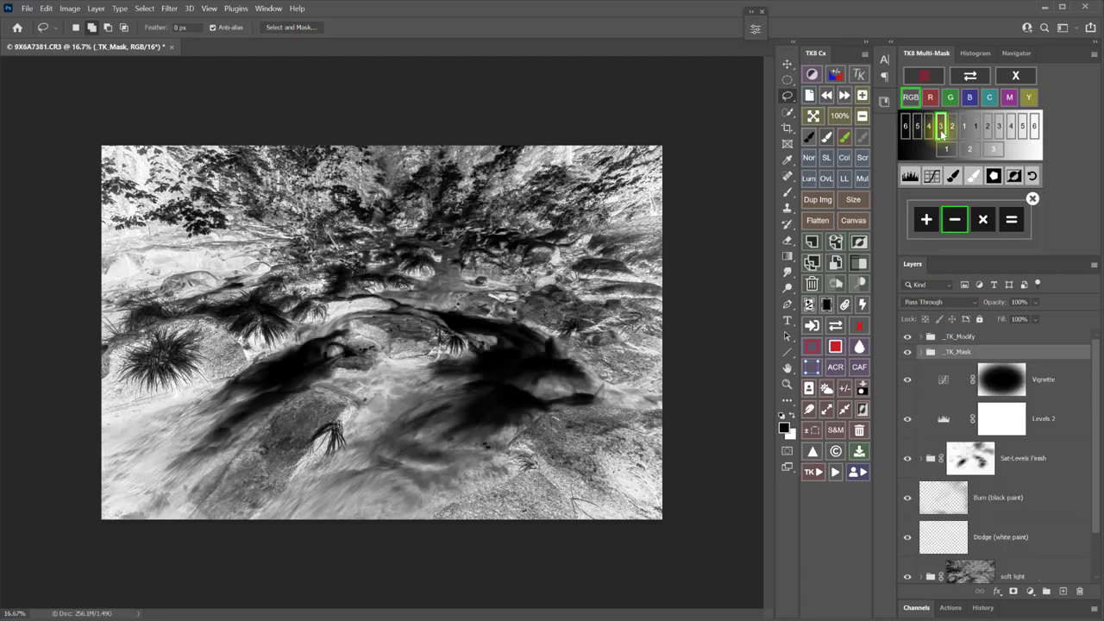
# Step: Subtract zone 3 Darks from the vignette mask and apply the result to the Vignette layer
pyautogui.click(1012, 223)
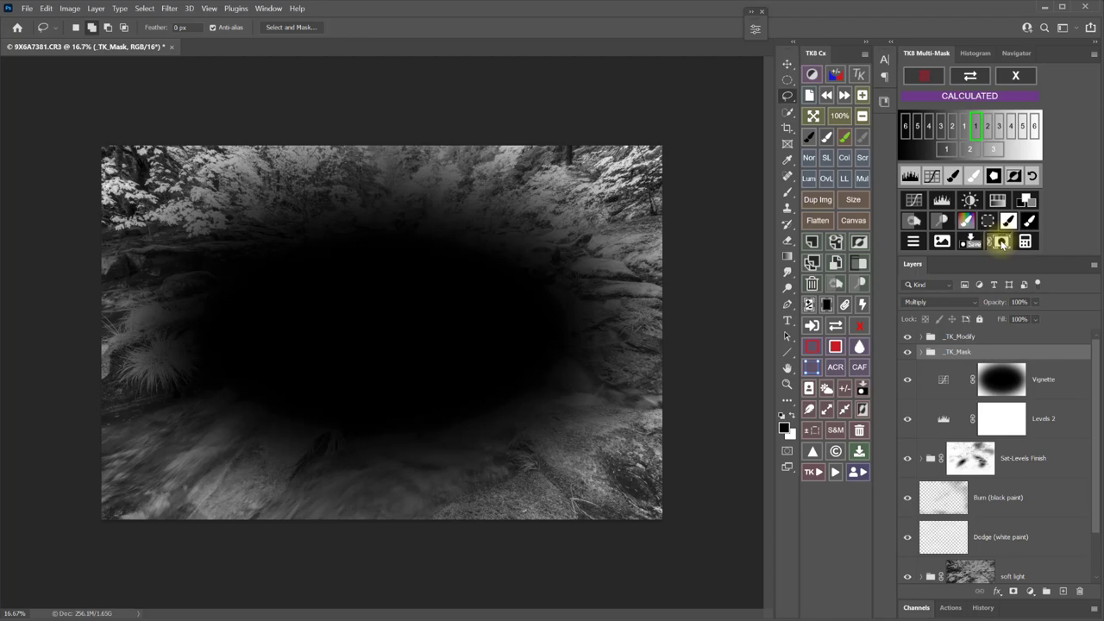
pyautogui.click(998, 241)
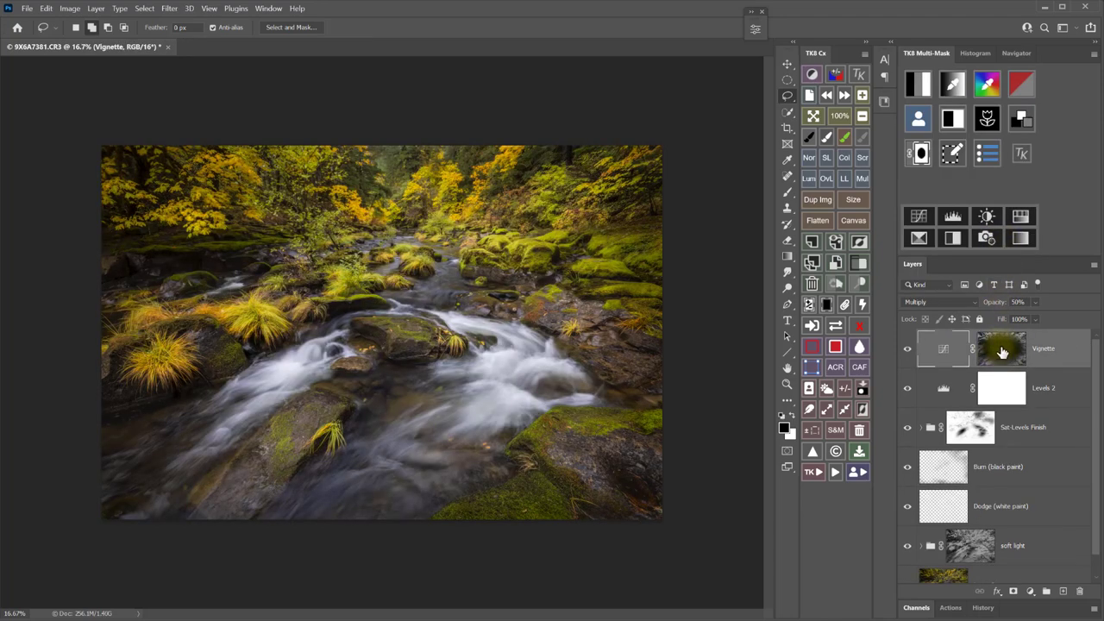
# Step: View the refined Vignette layer mask on its own, then hide the Vignette layer
pyautogui.click(841, 329)
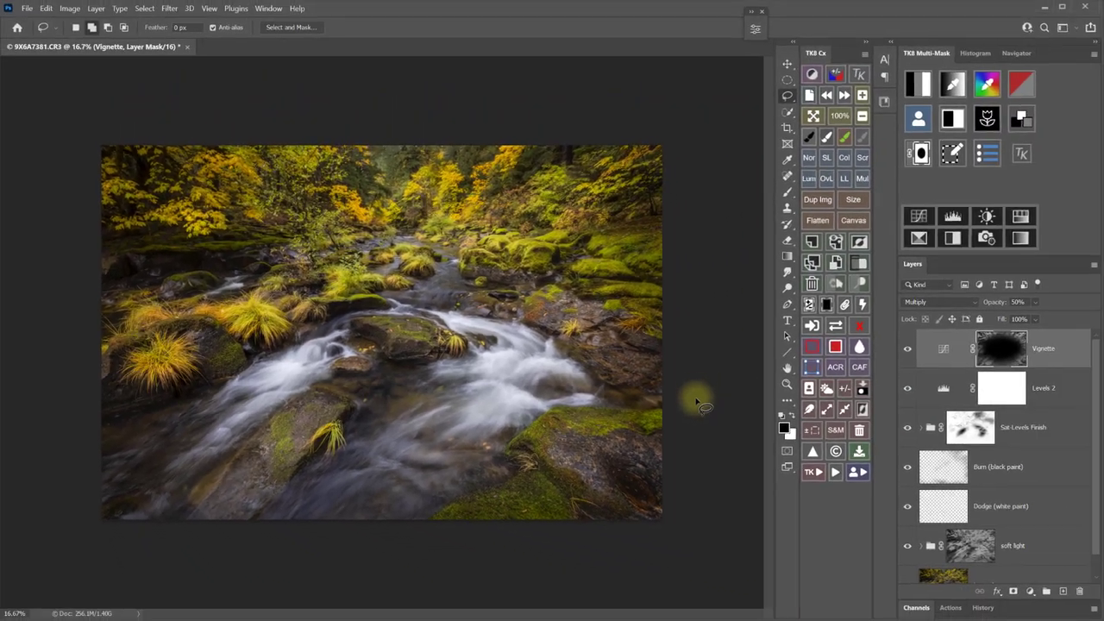
pyautogui.click(908, 350)
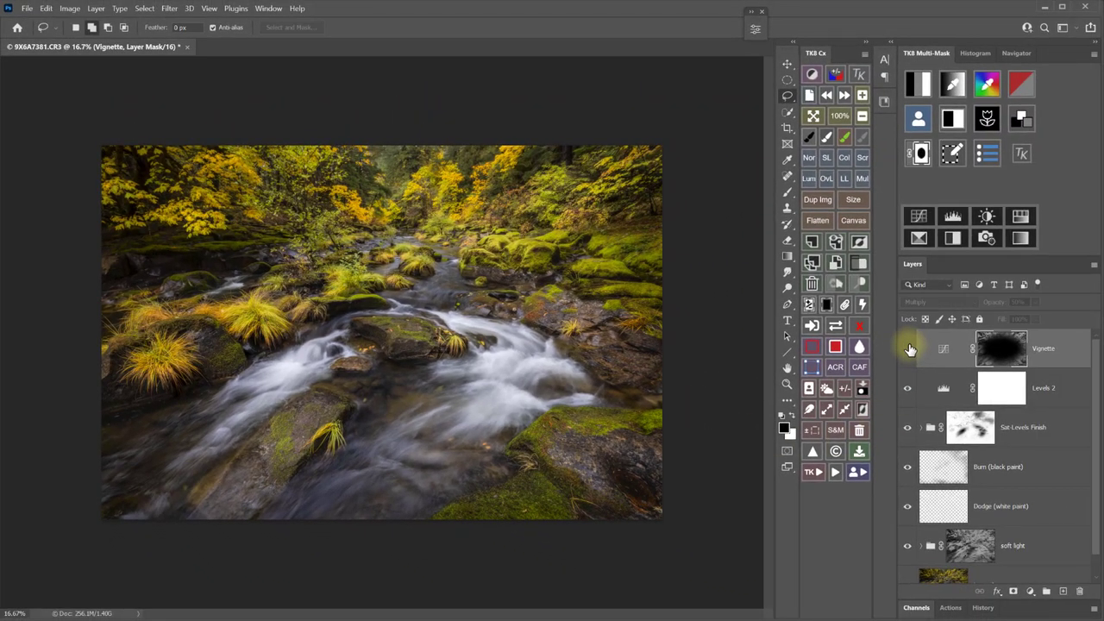
# Step: Lasso around the stream and run Freehand Vignette, accepting the 620.7 px Gaussian Blur
pyautogui.click(814, 472)
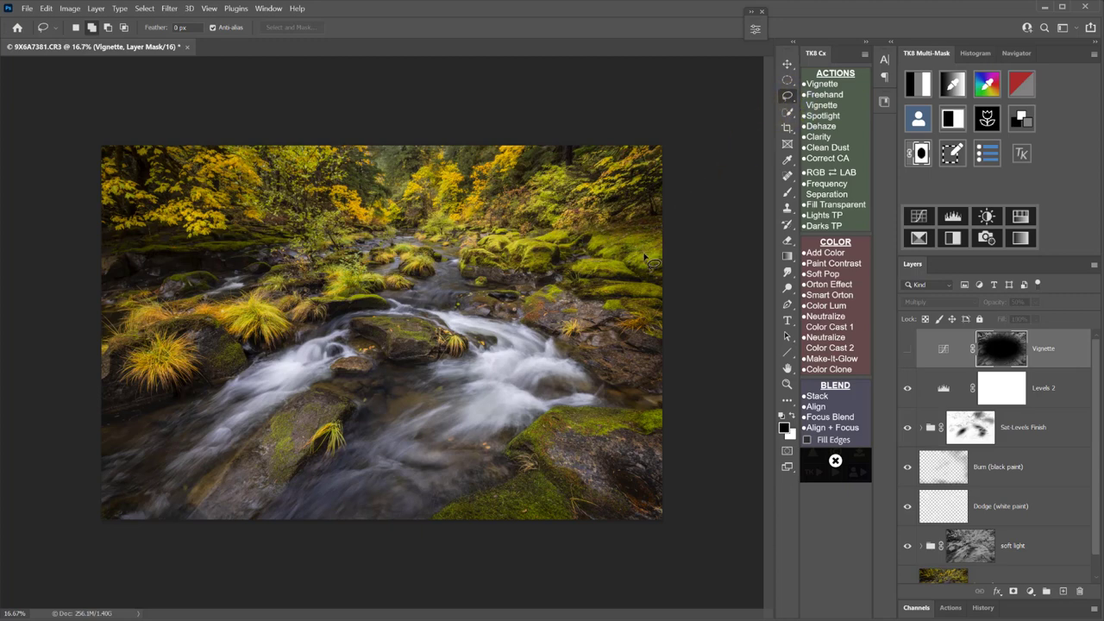
pyautogui.moveTo(643, 256)
pyautogui.mouseDown()
pyautogui.moveTo(556, 171)
pyautogui.moveTo(509, 164)
pyautogui.moveTo(486, 181)
pyautogui.moveTo(343, 157)
pyautogui.moveTo(173, 183)
pyautogui.moveTo(147, 244)
pyautogui.moveTo(185, 302)
pyautogui.moveTo(145, 332)
pyautogui.moveTo(119, 385)
pyautogui.moveTo(185, 446)
pyautogui.moveTo(245, 432)
pyautogui.moveTo(384, 493)
pyautogui.moveTo(460, 370)
pyautogui.moveTo(525, 339)
pyautogui.moveTo(570, 284)
pyautogui.moveTo(646, 255)
pyautogui.mouseUp()
pyautogui.click(827, 98)
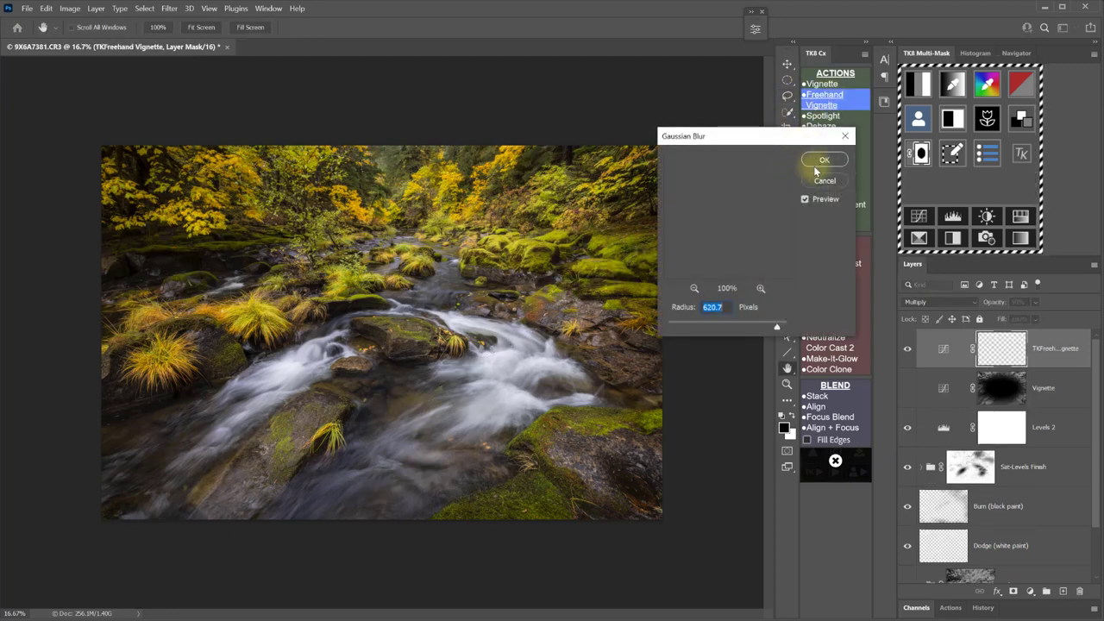
pyautogui.click(825, 159)
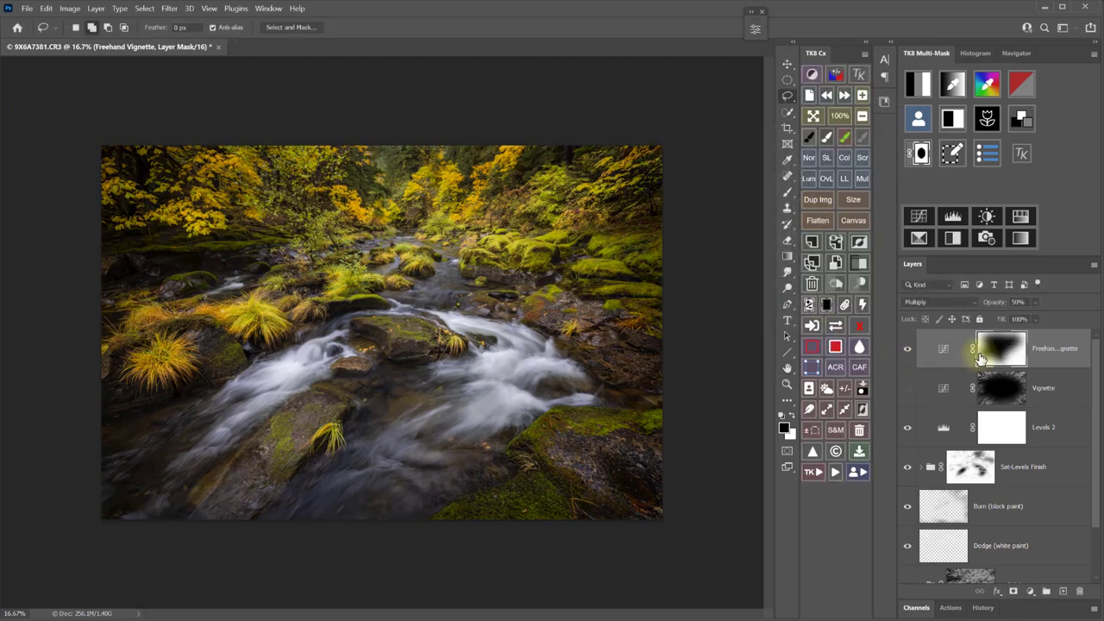
# Step: View the Freehand Vignette mask alone and toggle the layer off and on to compare
pyautogui.click(835, 326)
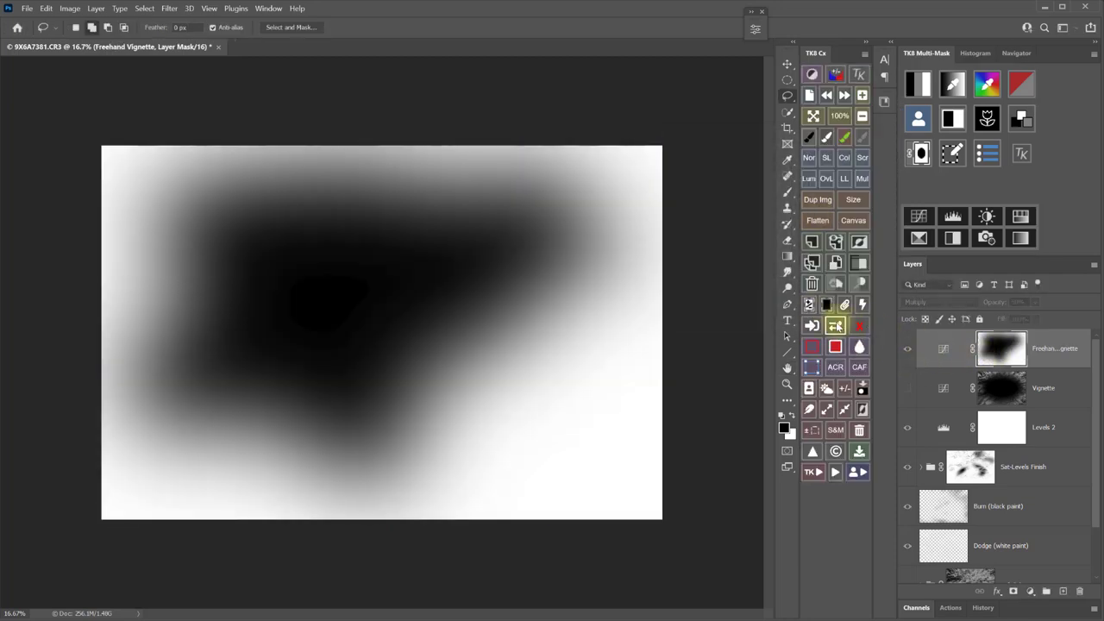
pyautogui.click(836, 326)
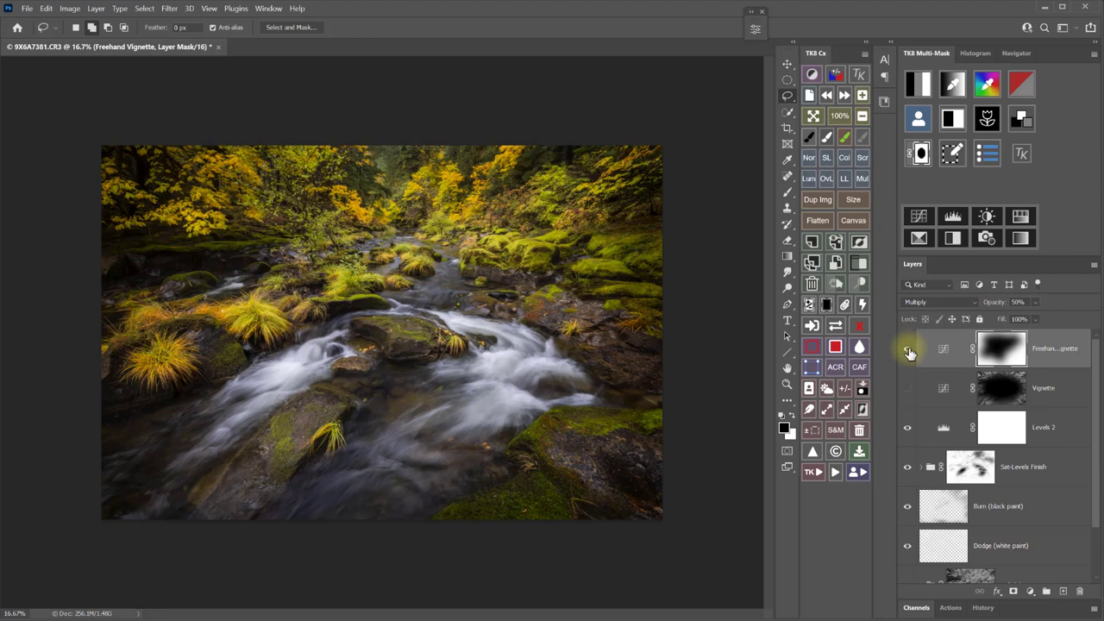
pyautogui.click(909, 352)
pyautogui.click(909, 352)
# Step: Load the Freehand Vignette mask into Multi-Mask, choose subtraction, and start a luminosity mask
pyautogui.click(920, 122)
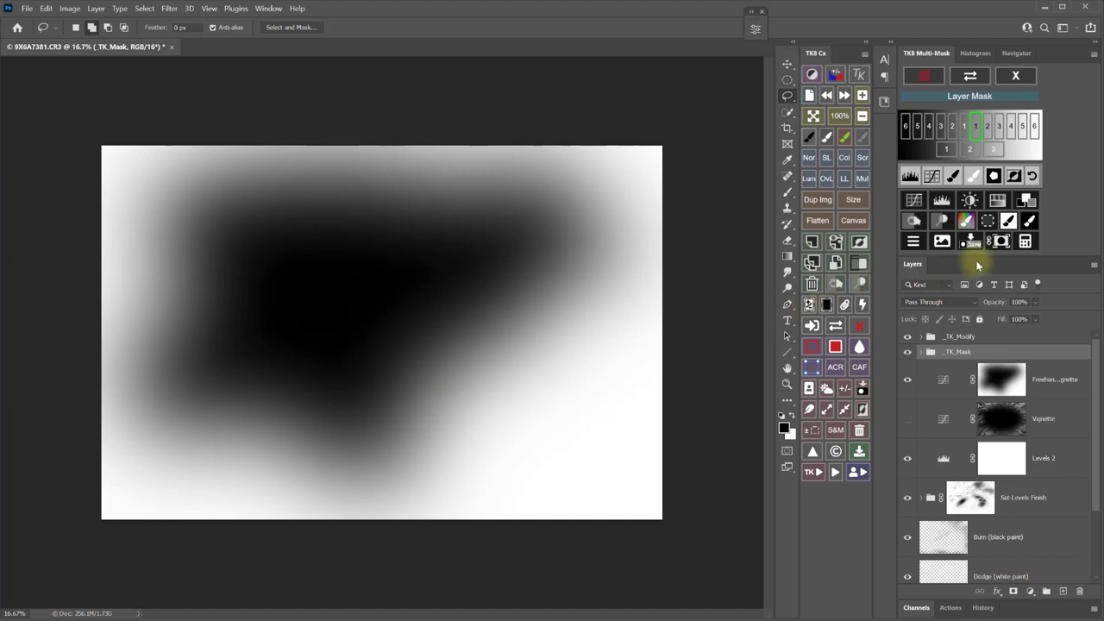
pyautogui.click(1026, 244)
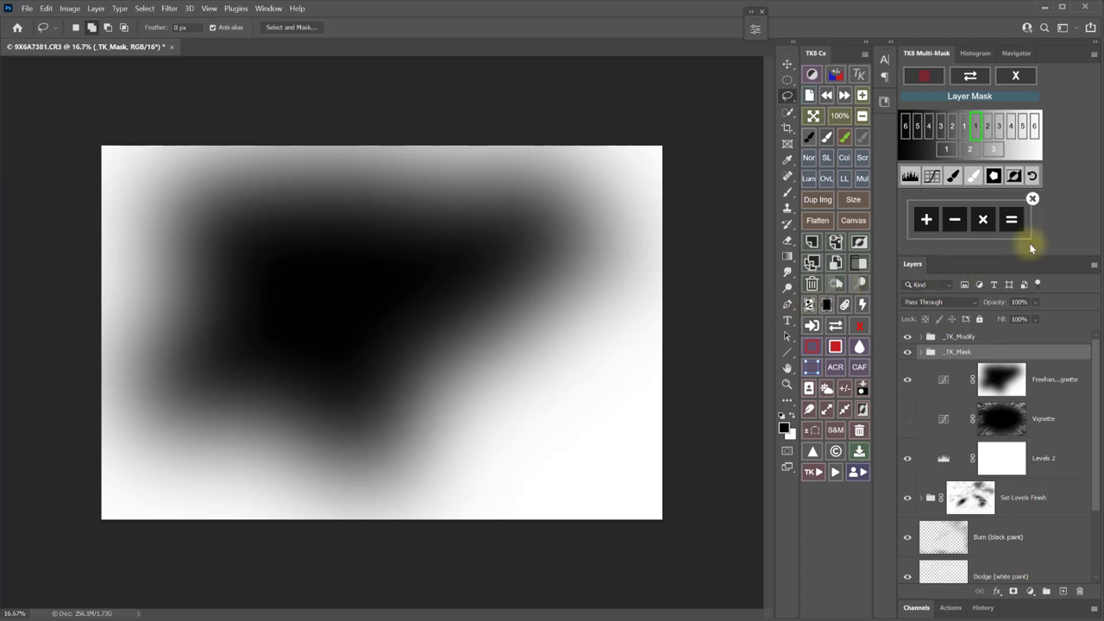
pyautogui.click(956, 222)
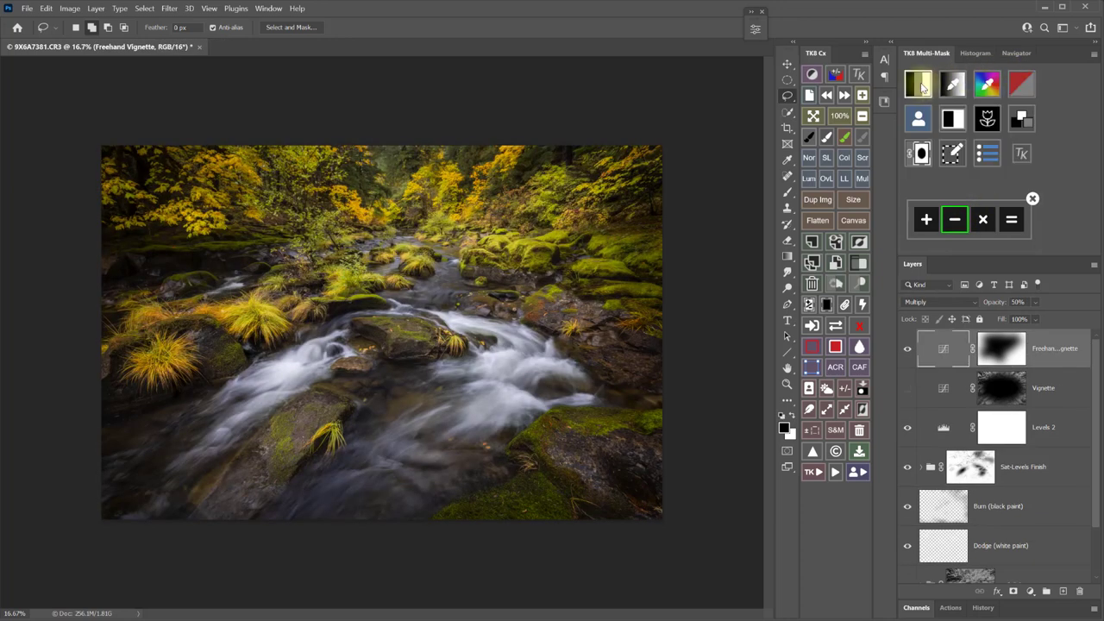
pyautogui.click(922, 88)
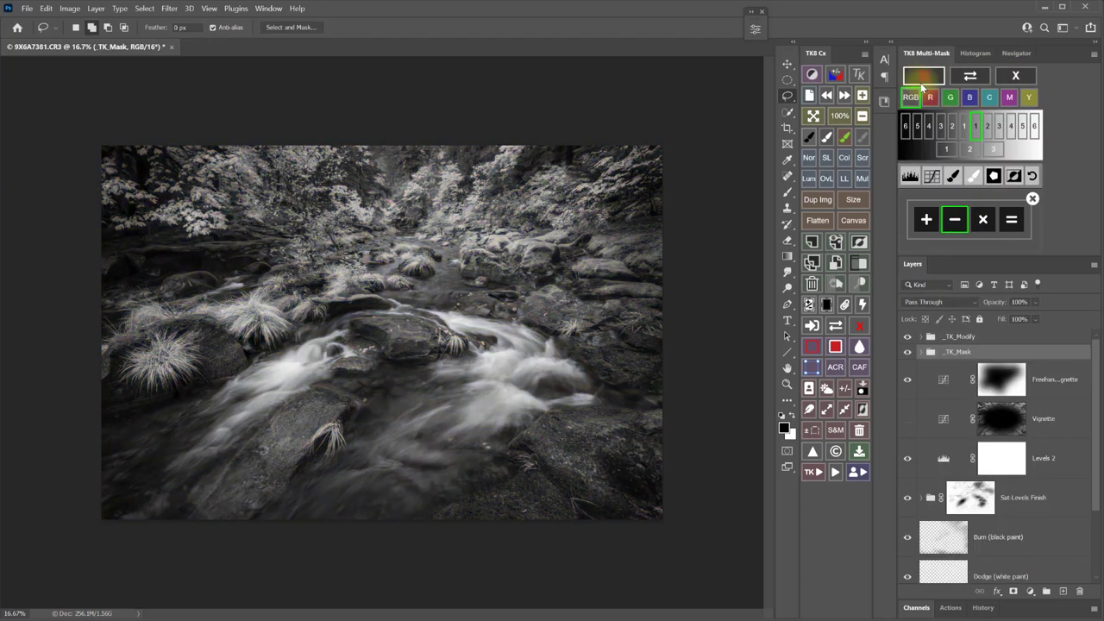
# Step: Pick the zone 3 Darks mask, calculate the subtraction, and apply it to Freehand Vignette
pyautogui.click(942, 127)
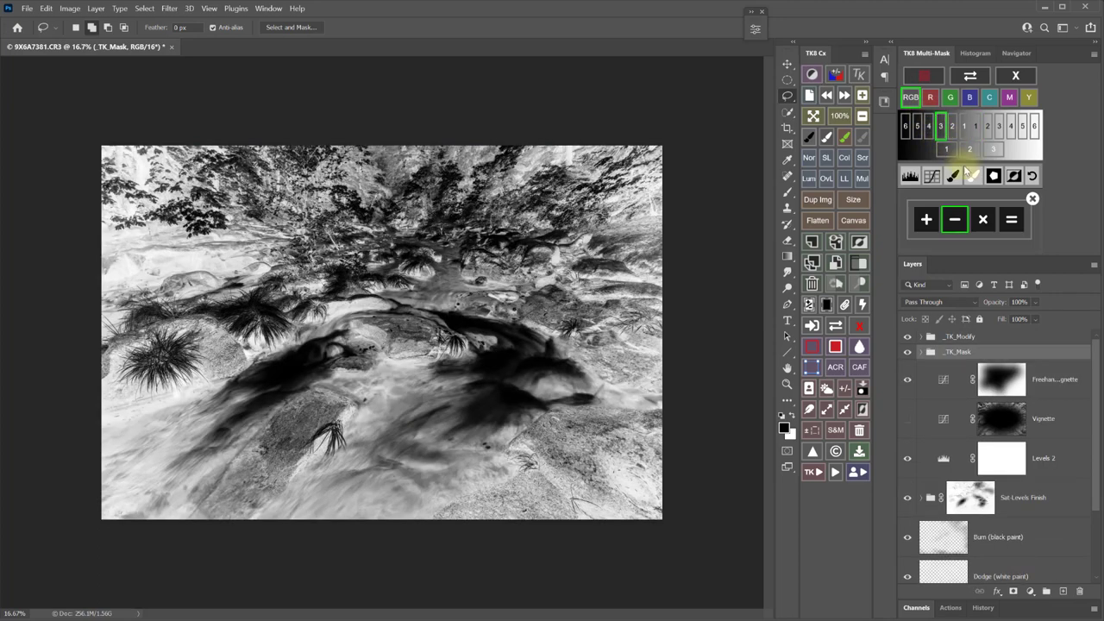
pyautogui.click(1012, 221)
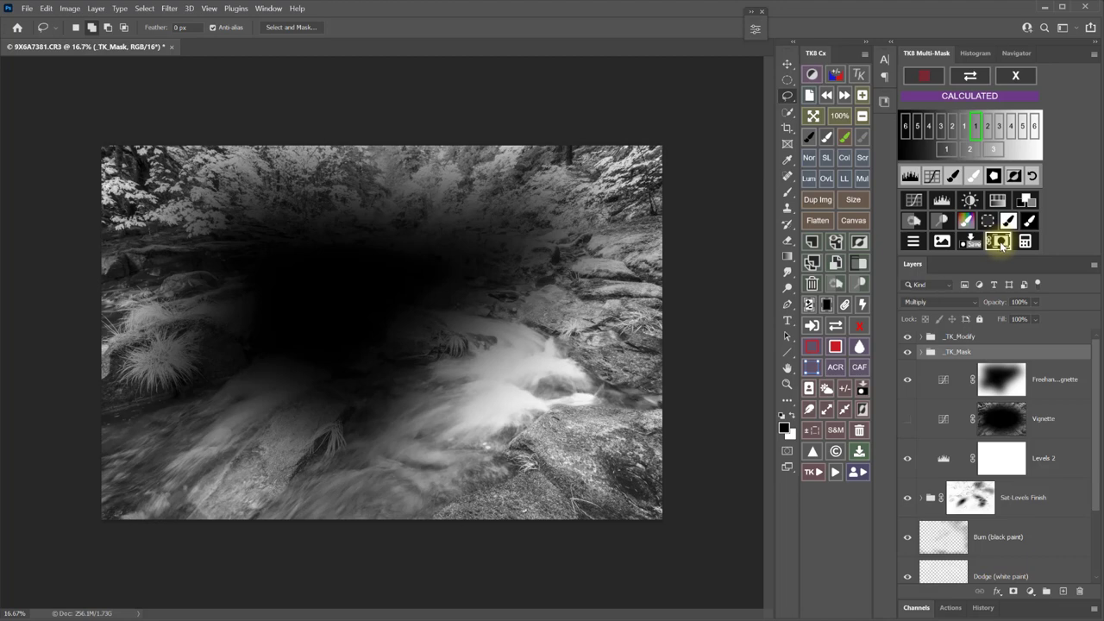
pyautogui.click(999, 242)
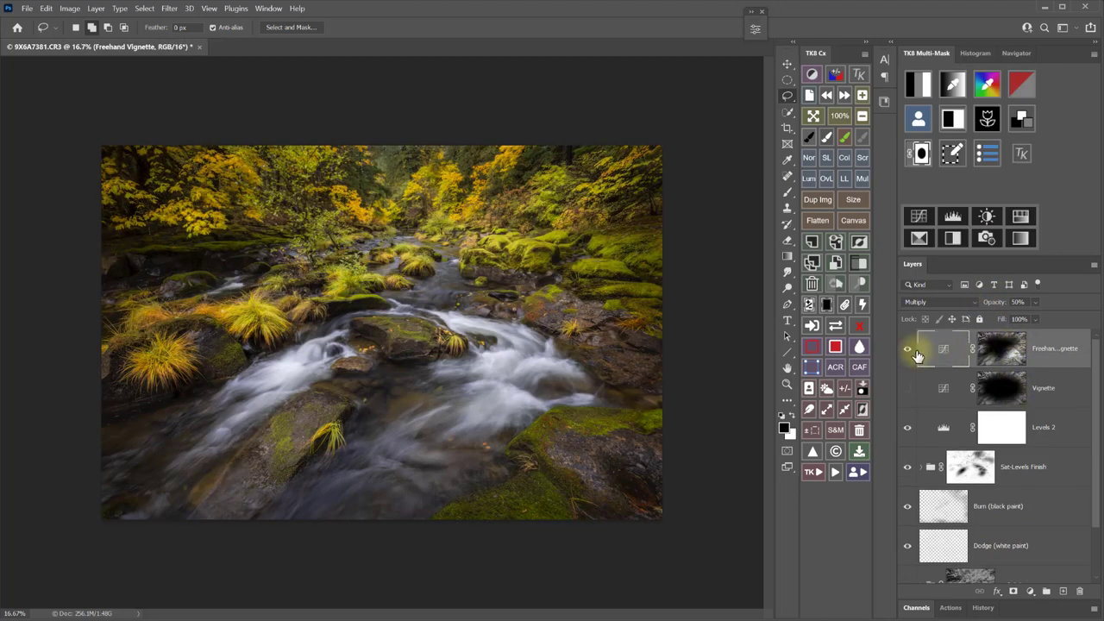
# Step: Switch the Freehand Vignette layer off and on three times to compare the photo with and without it
pyautogui.click(909, 352)
pyautogui.click(909, 352)
pyautogui.click(909, 352)
pyautogui.click(909, 352)
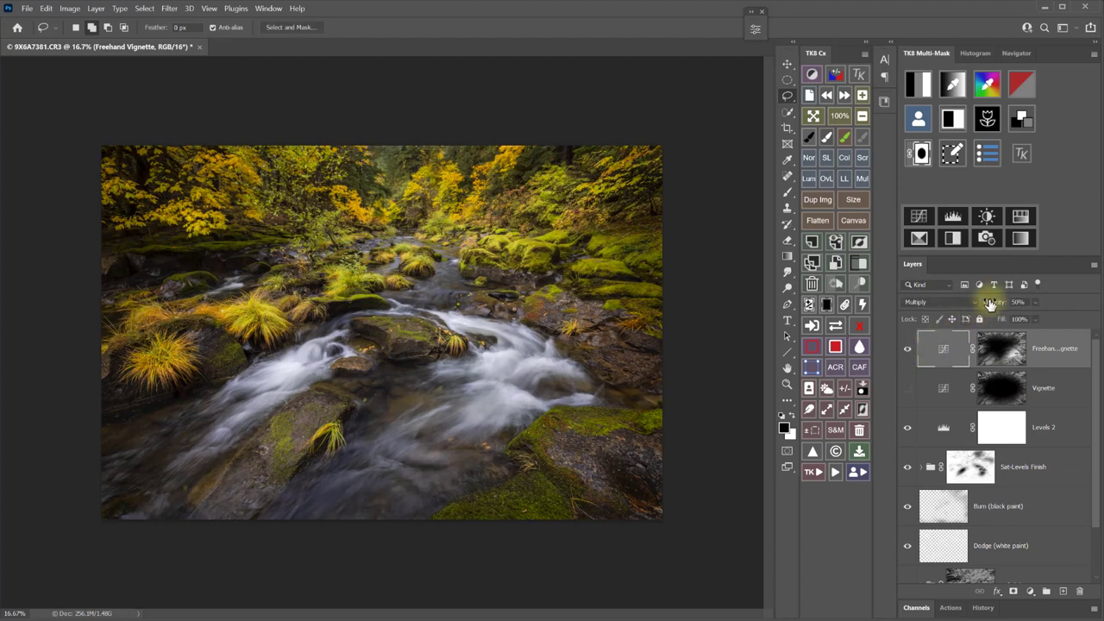
pyautogui.click(907, 351)
pyautogui.click(907, 351)
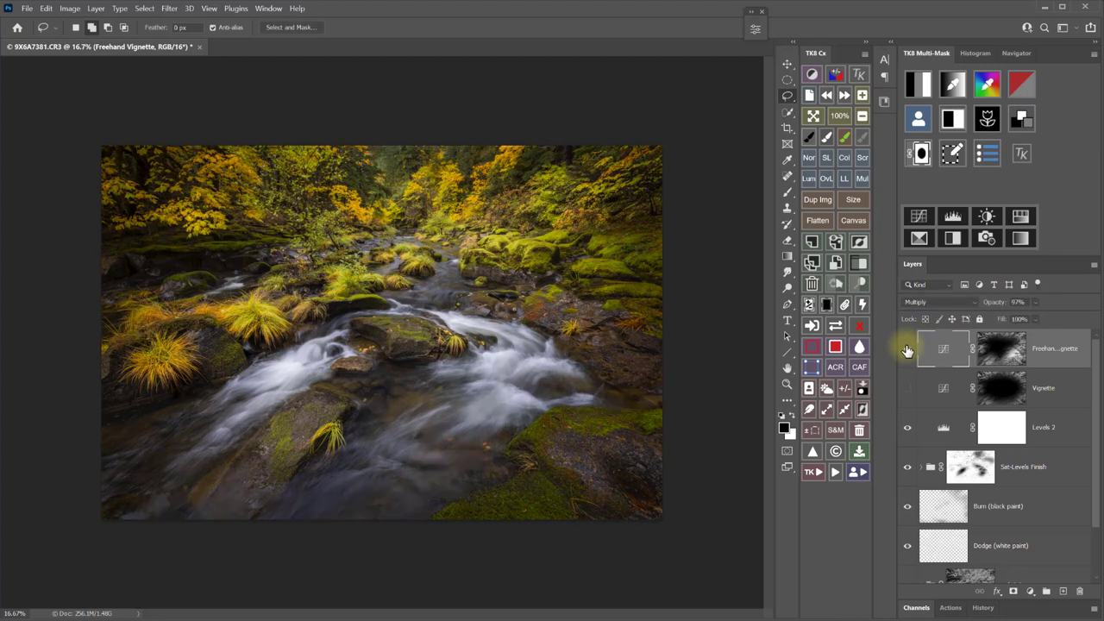